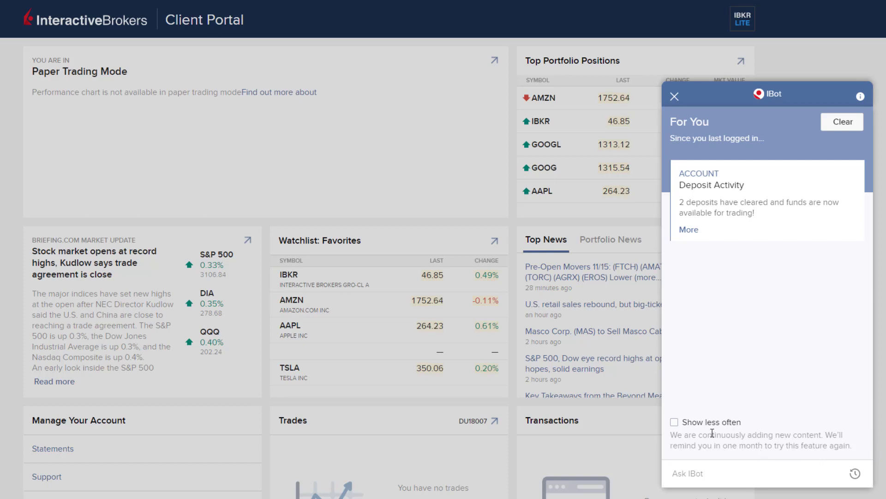
Step: Expand the 1,000 USD and 20,000 CHF deposit details and request more updates like this
{"action": "left_click", "coordinate": [688, 229]}
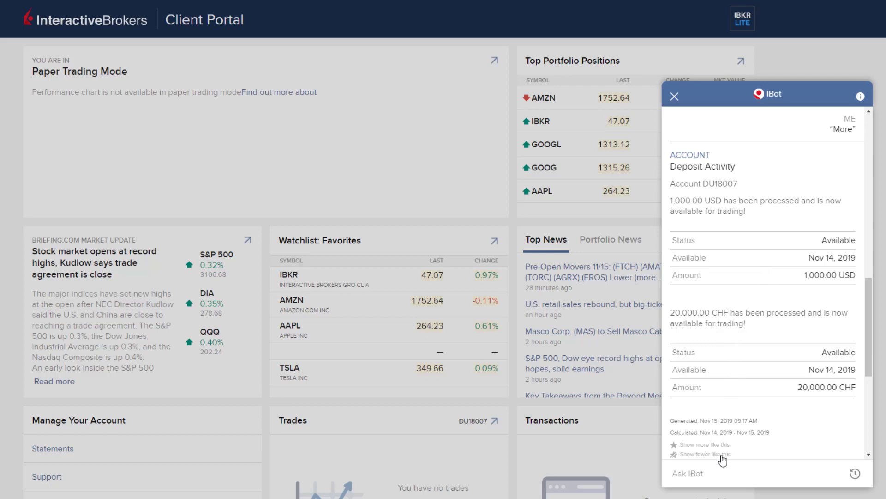
{"action": "left_click", "coordinate": [686, 447]}
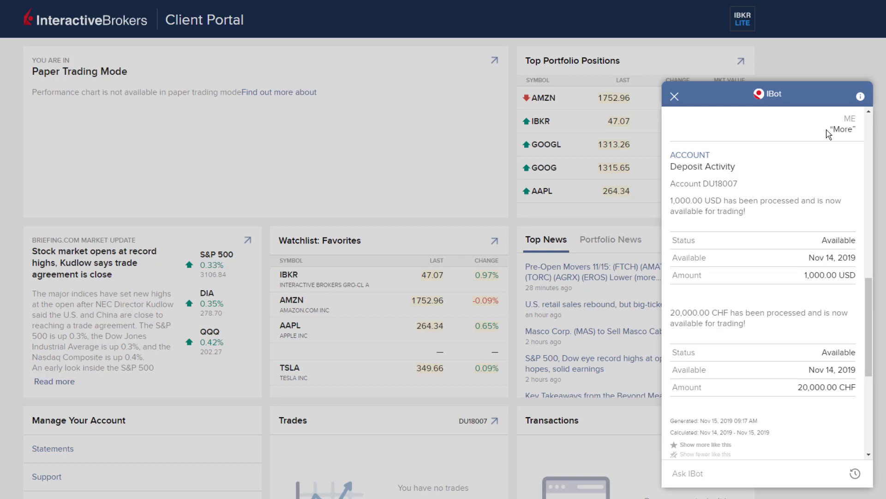